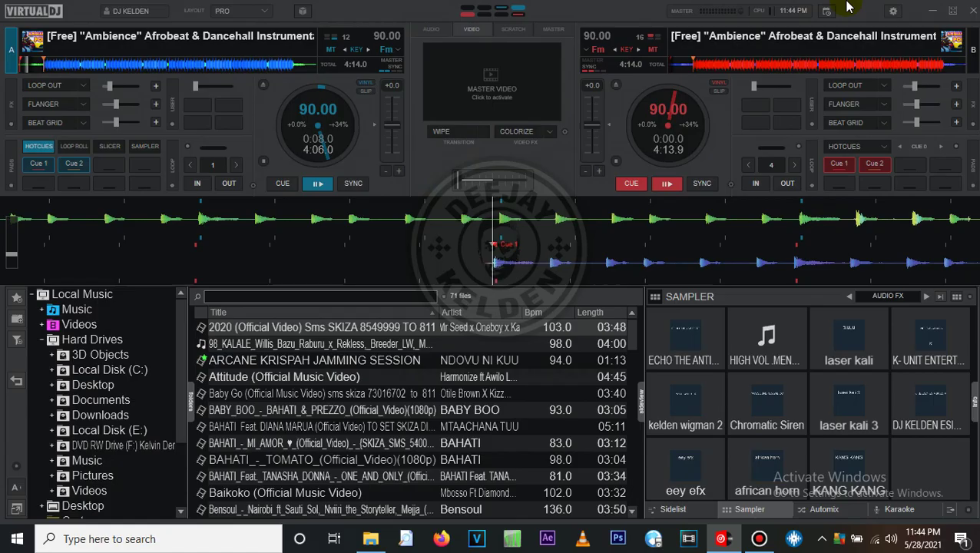
Check the licenses page in the settings and choose Custom Mapping as the keyboard's controller mapping
click(892, 13)
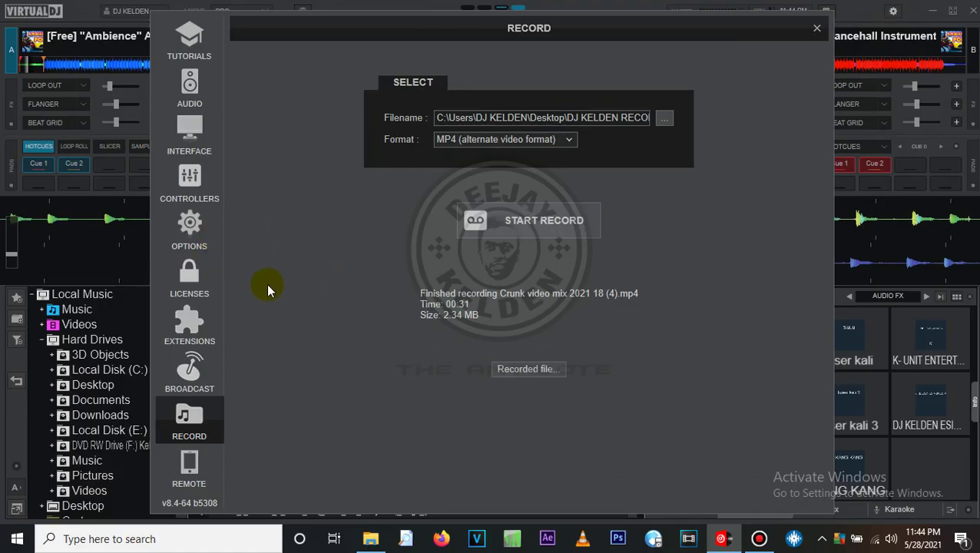
click(197, 298)
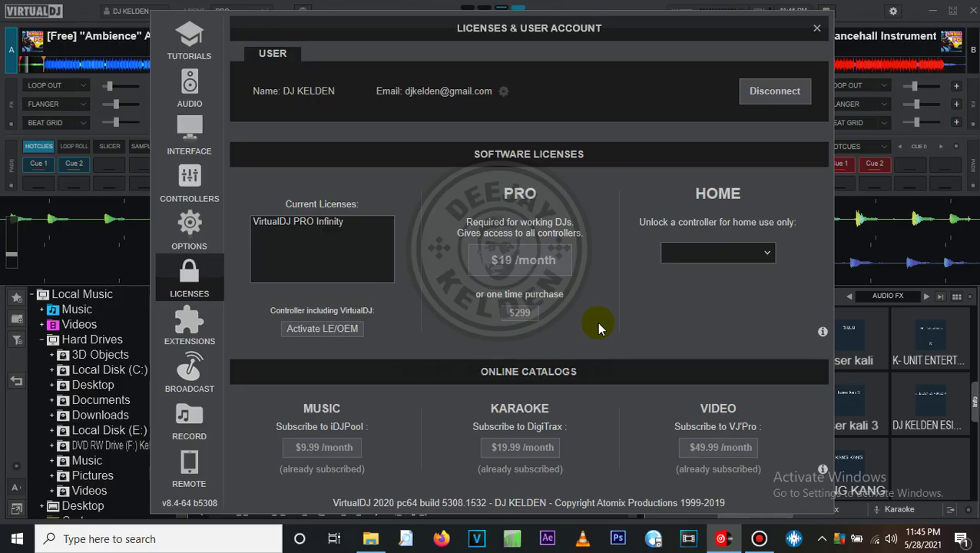
click(193, 184)
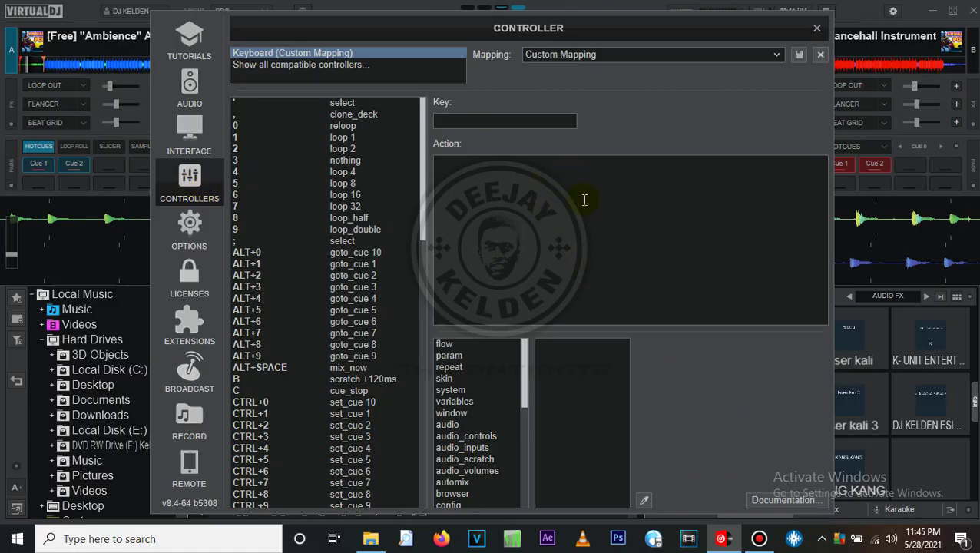
click(764, 78)
click(775, 56)
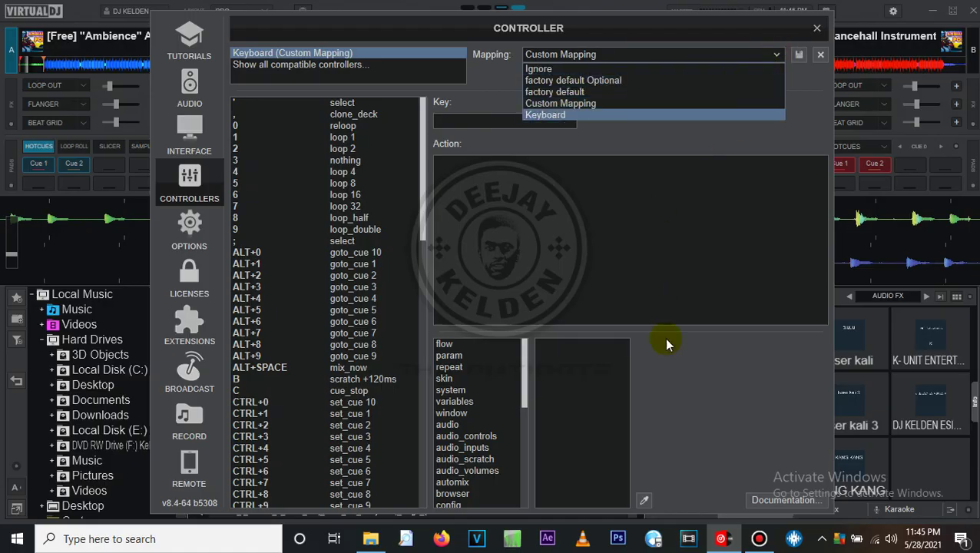
click(582, 103)
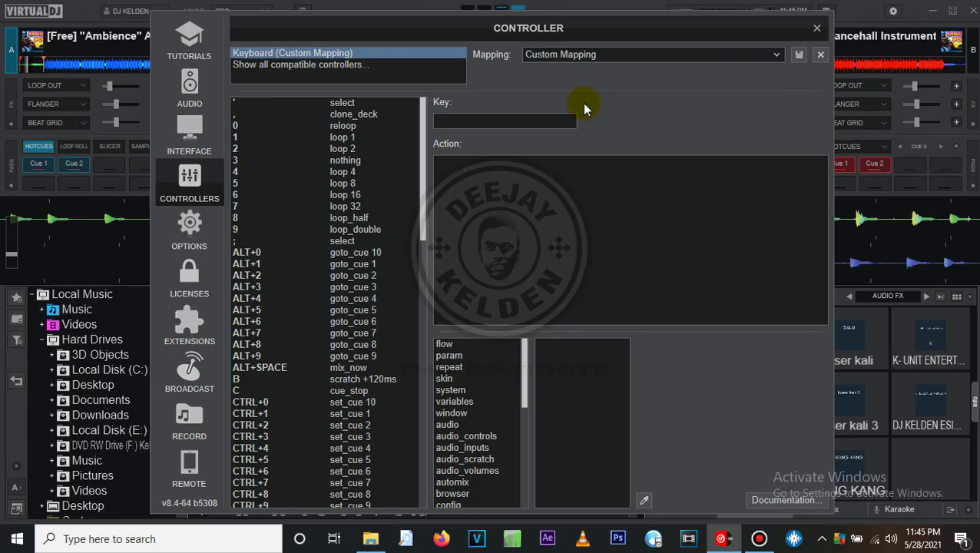
Map the Z key to effect_active 1 in the custom keyboard mapping and close the settings
click(534, 123)
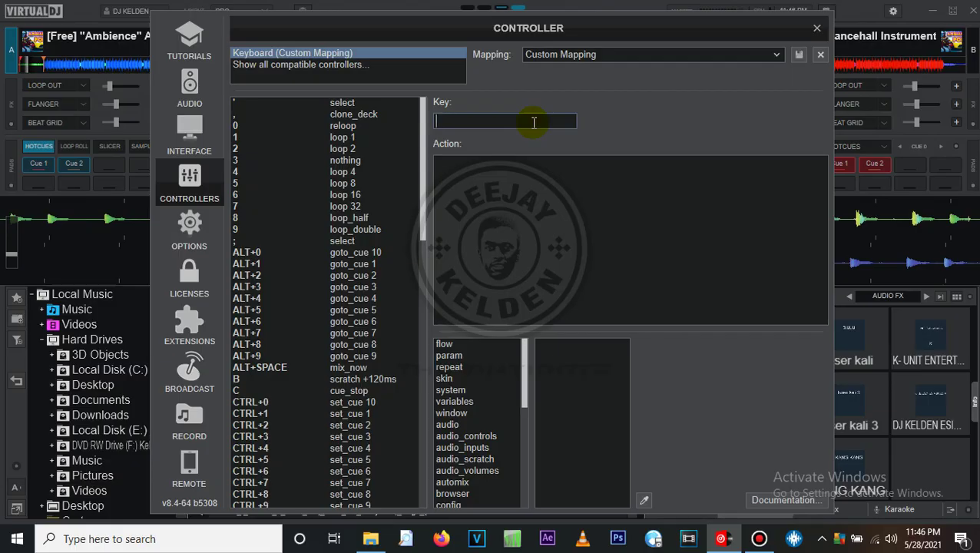
key(z)
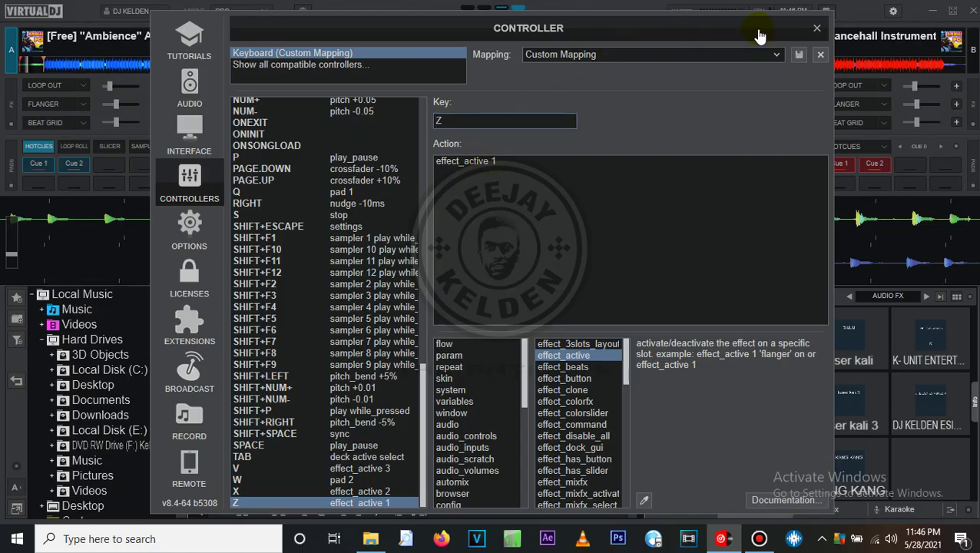
drag(734, 31, 732, 4)
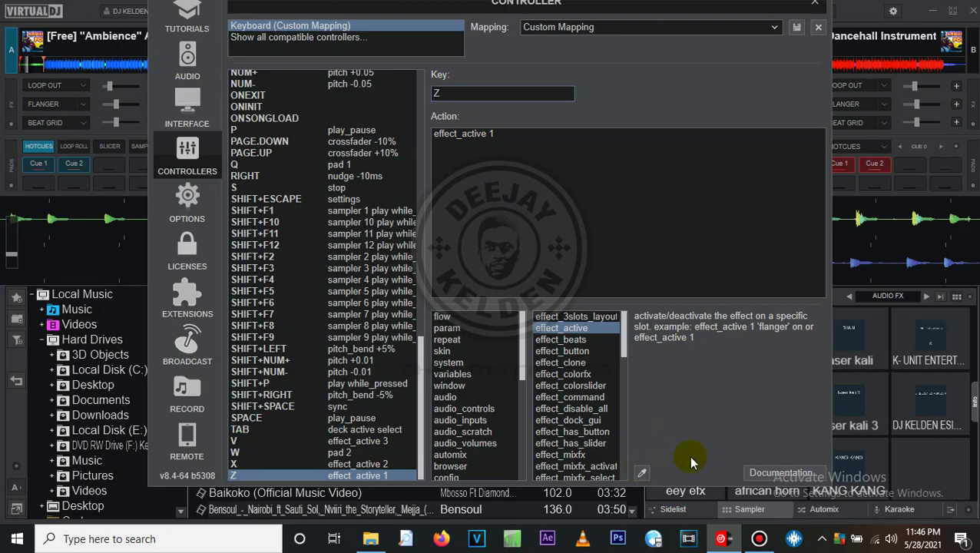
click(642, 473)
drag(797, 7, 799, 33)
click(816, 29)
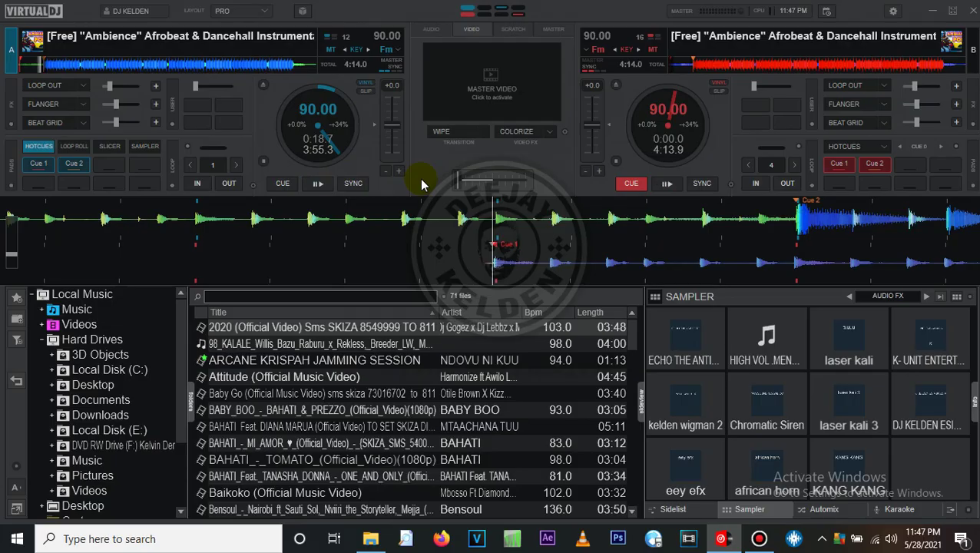
Start playback on deck A and try its Loop Out effect
click(317, 183)
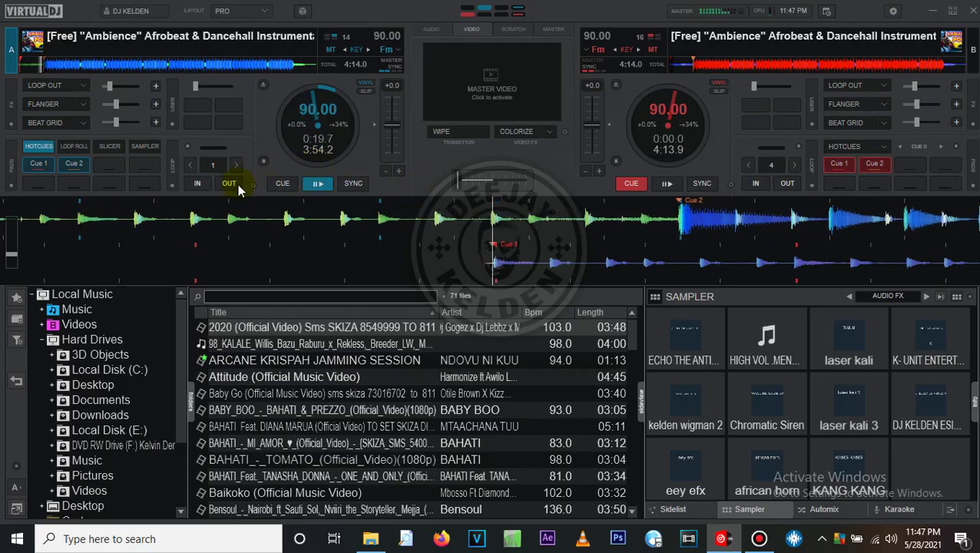
click(46, 86)
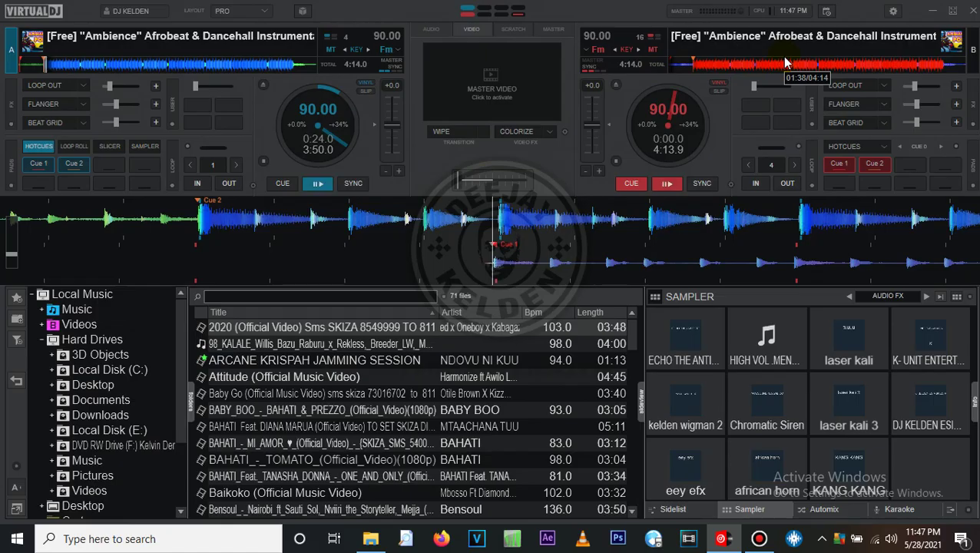
Map the T key to pad 1 by picking deck A's Cue 1 pad, and close the settings
click(893, 19)
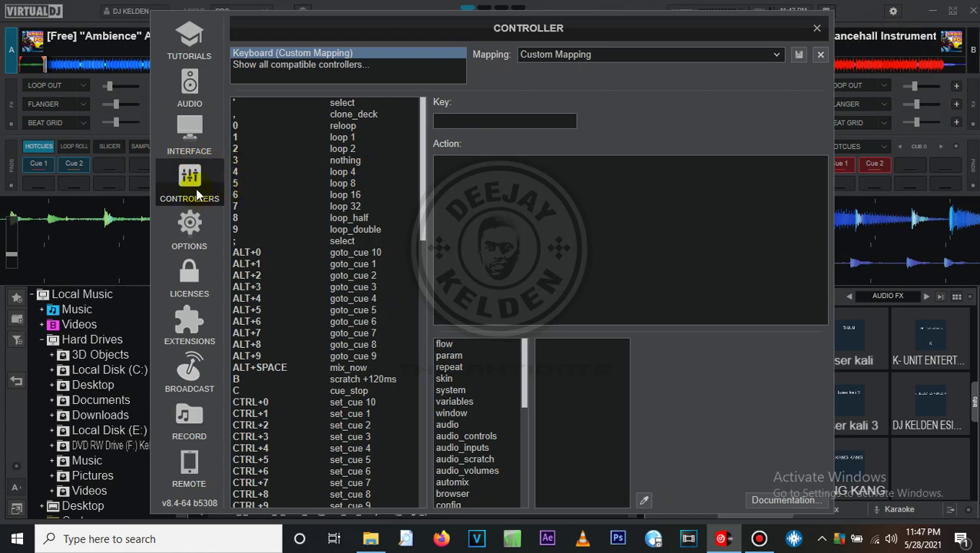
click(469, 124)
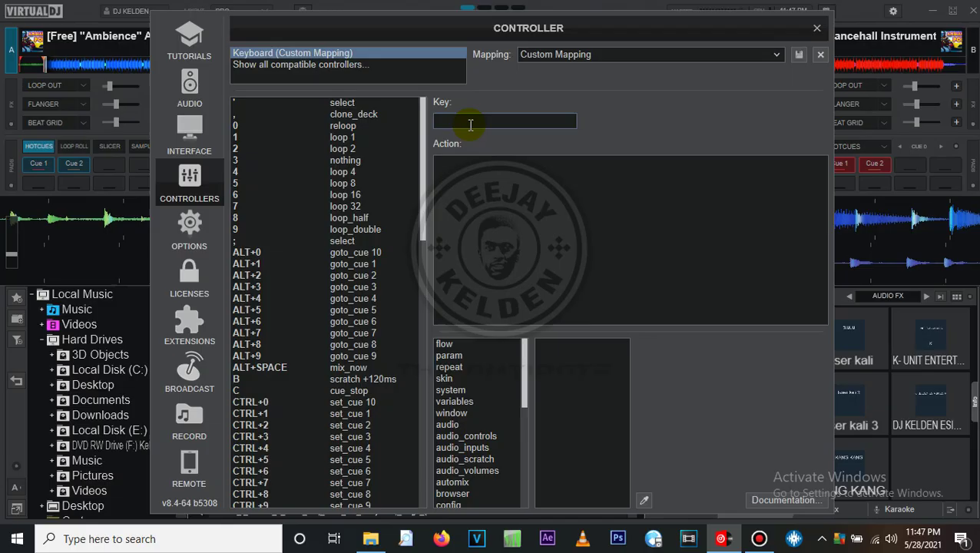
click(471, 125)
click(643, 502)
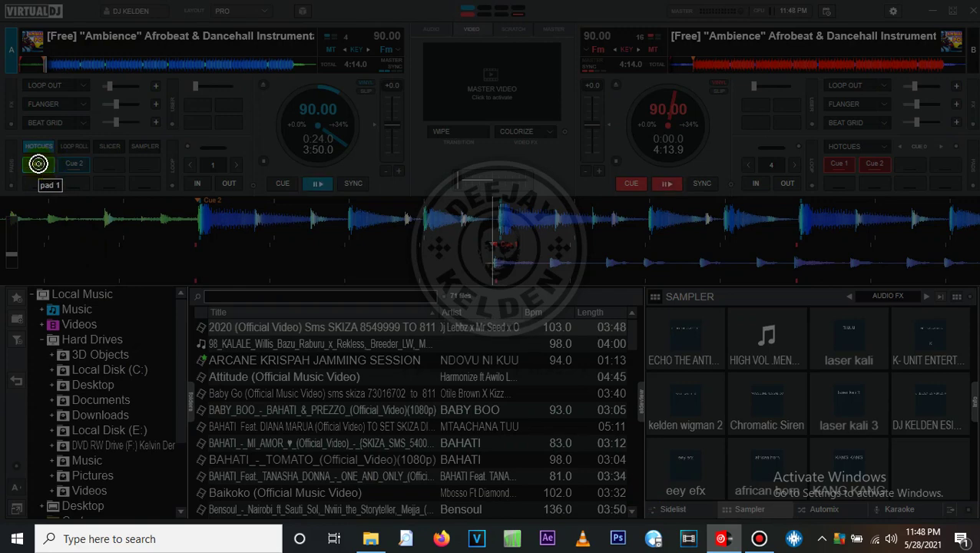
key(shift+Escape)
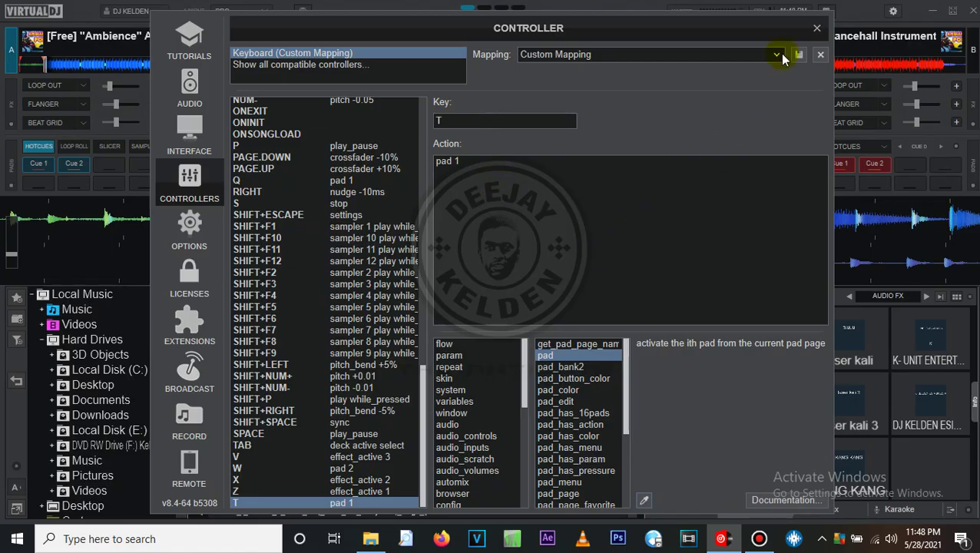
click(817, 29)
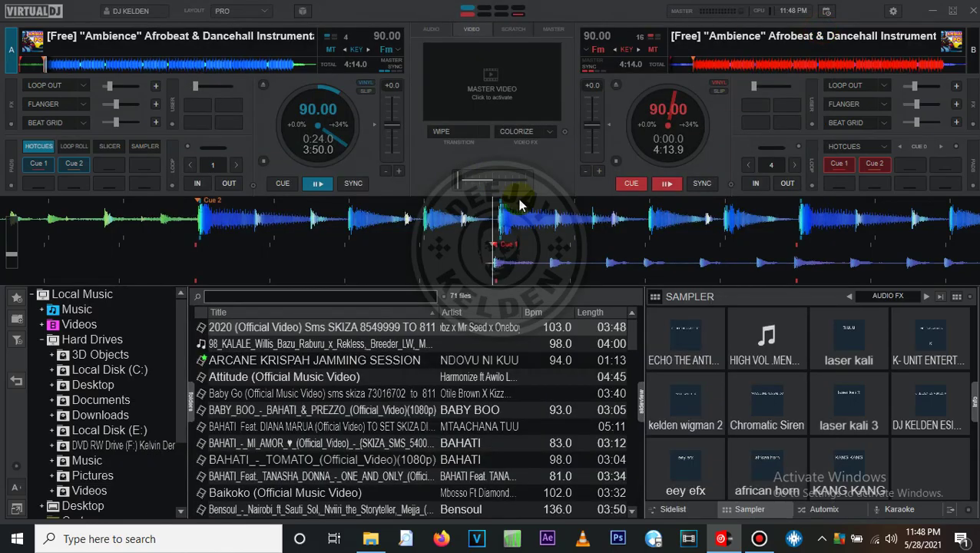
Test the keyboard shortcuts on deck A by triggering Cue 1 and switching the Loop Out effect on and off
key(1)
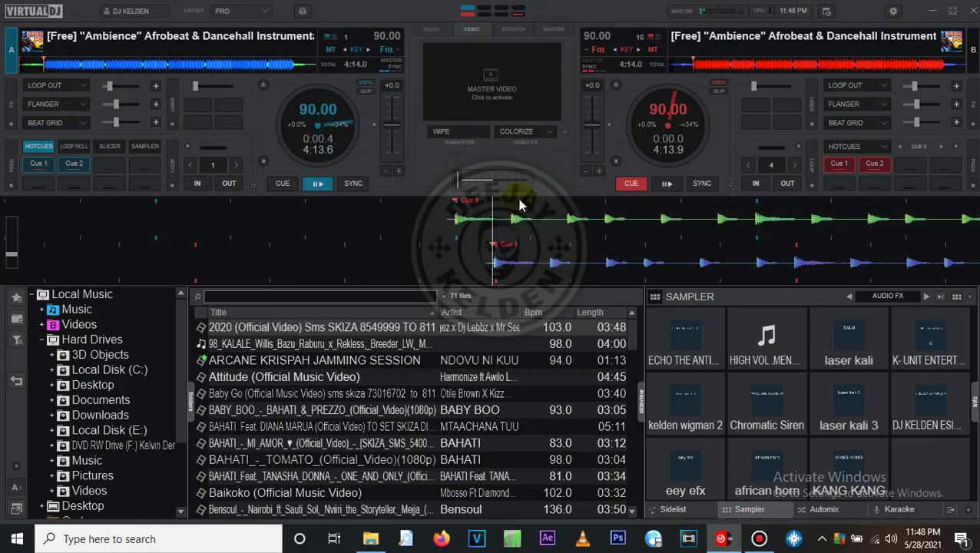
key(1)
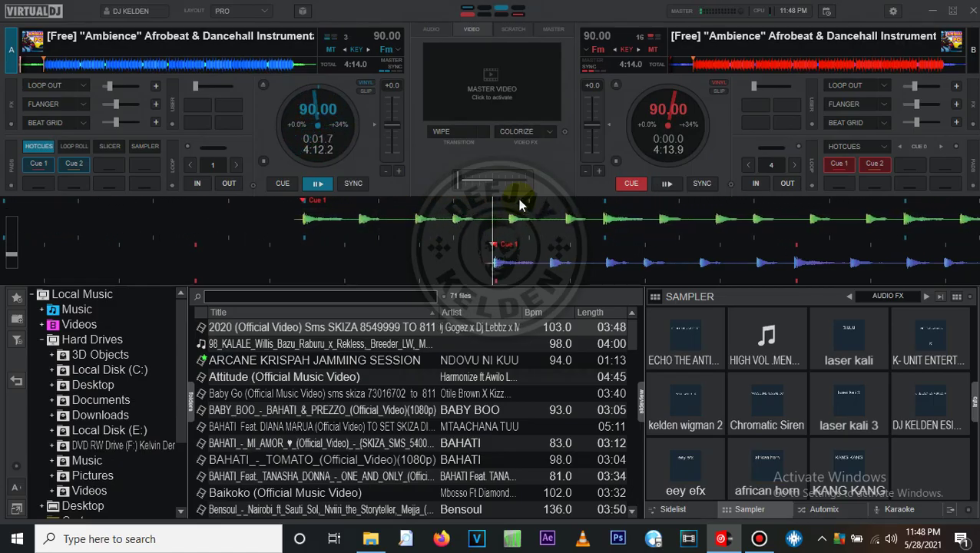
key(ctrl+1)
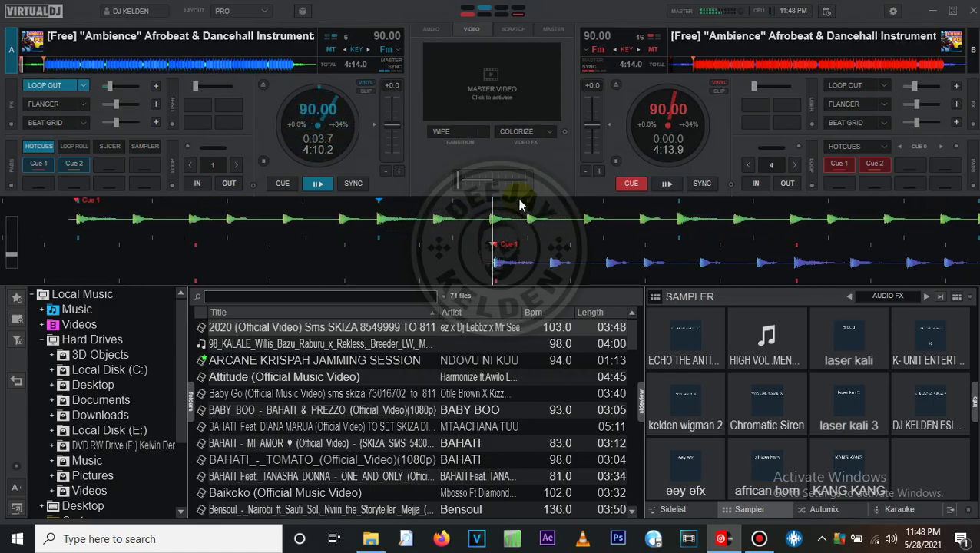
key(ctrl+1)
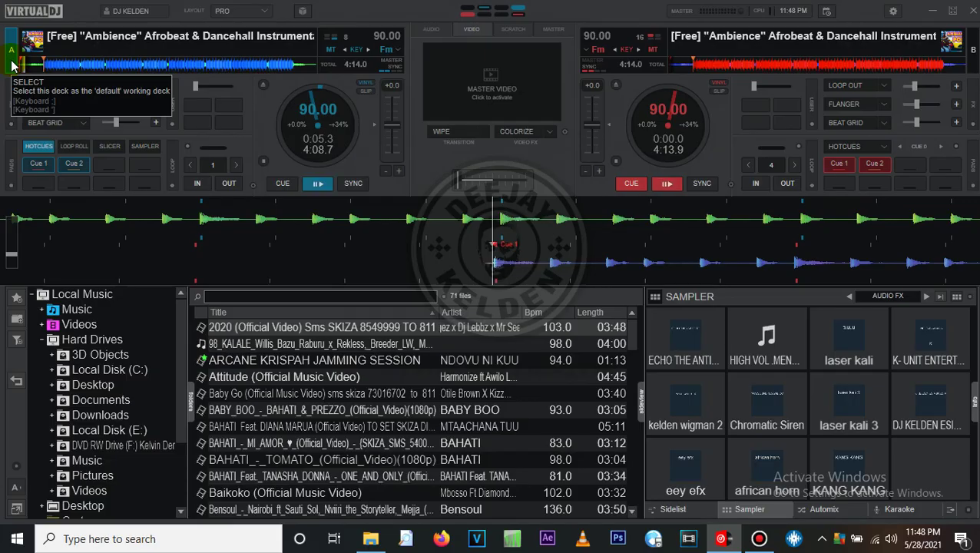
Switch the default working deck back and forth between B and A, ending on deck A
click(971, 61)
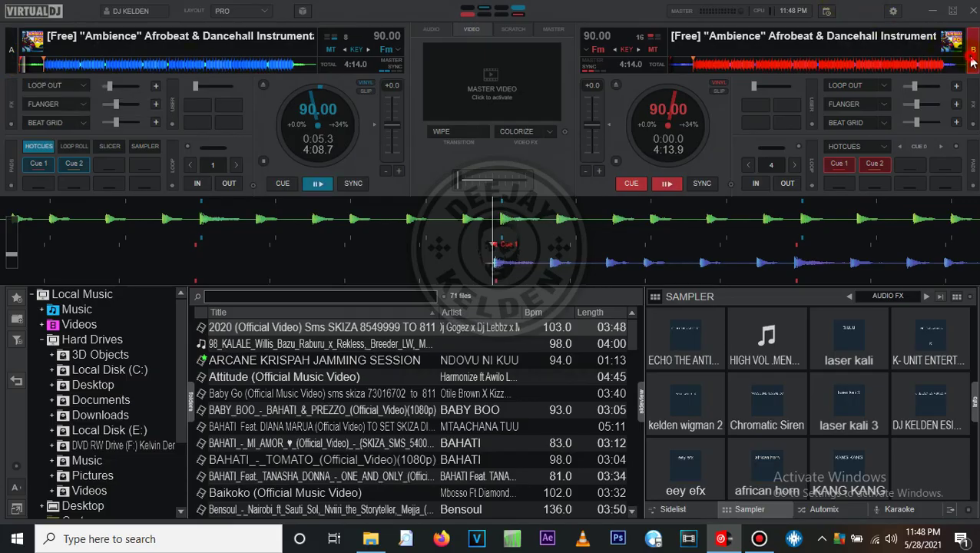
click(10, 66)
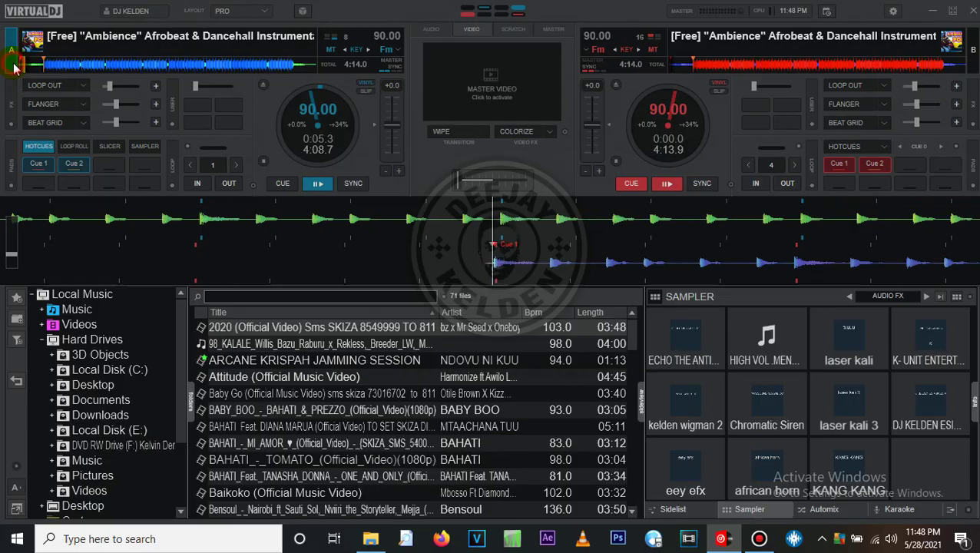
click(972, 51)
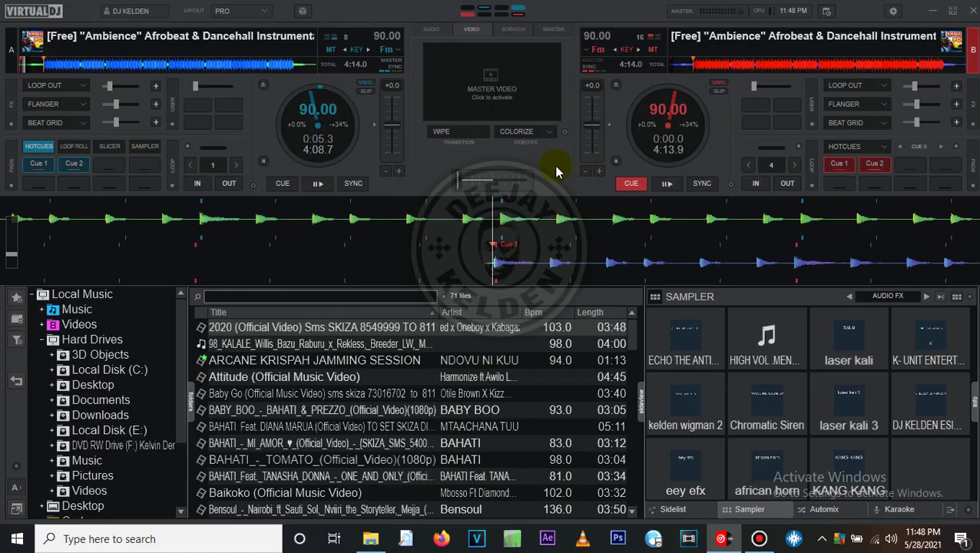
click(11, 60)
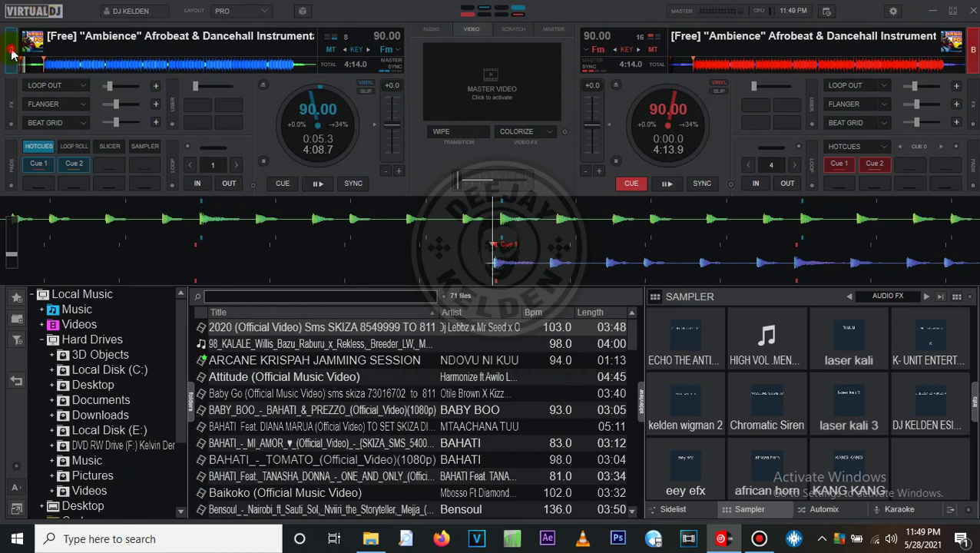
Map a key to the deck selector by picking deck A's select control, and close the settings
click(892, 10)
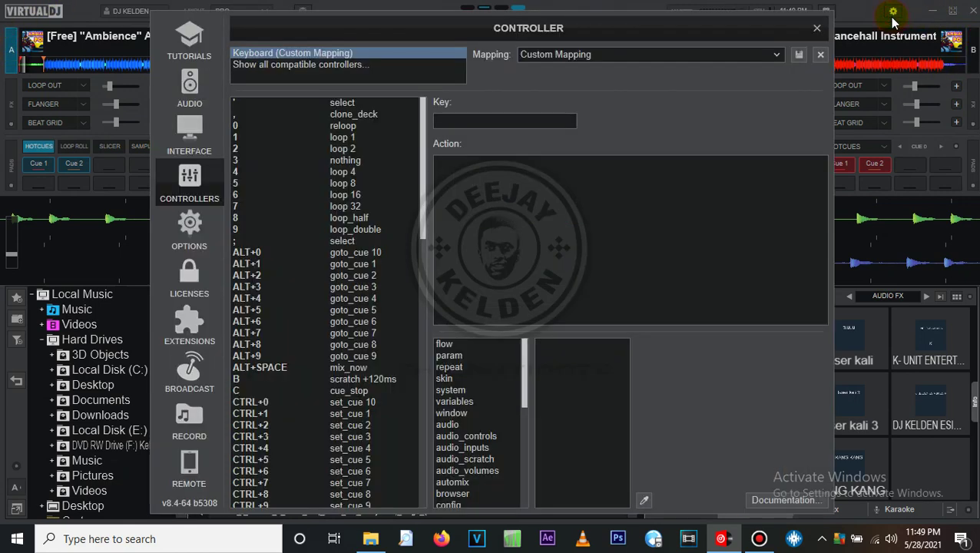
click(500, 123)
click(644, 500)
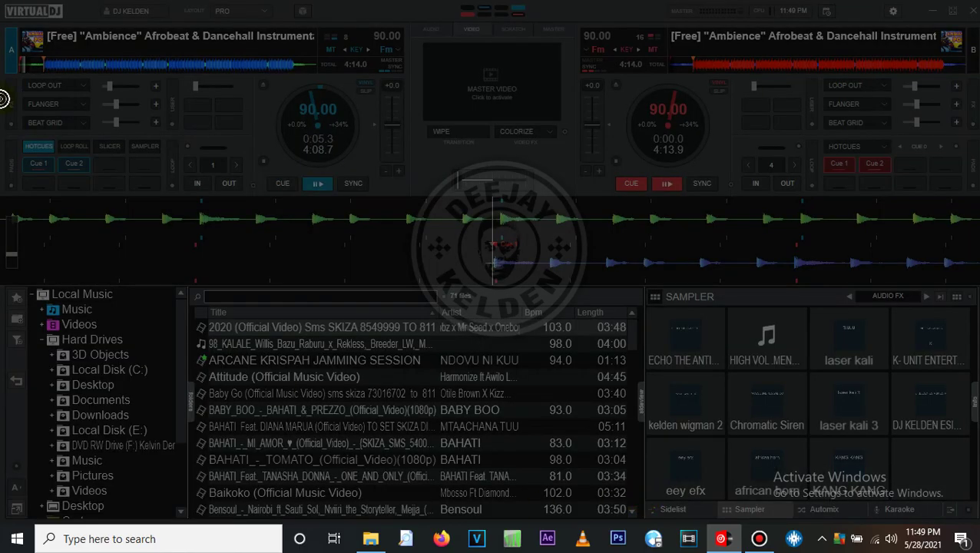
click(11, 60)
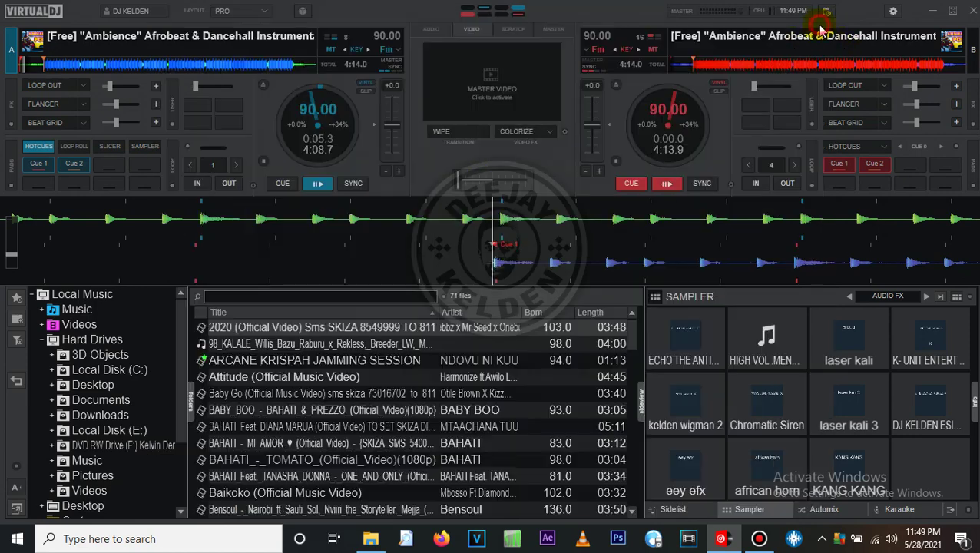
click(816, 28)
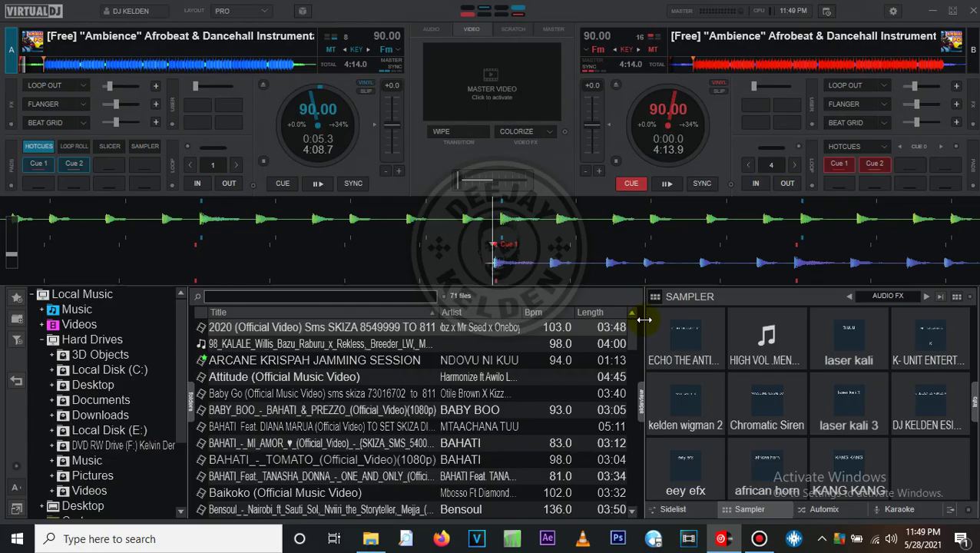
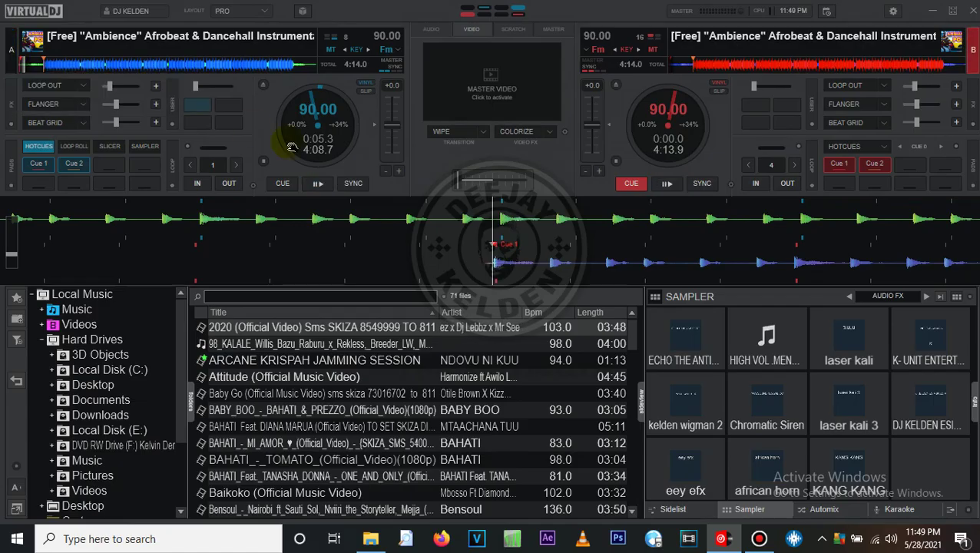
Start playback on deck B and lower both decks' volume faders in the audio mixer
key(space)
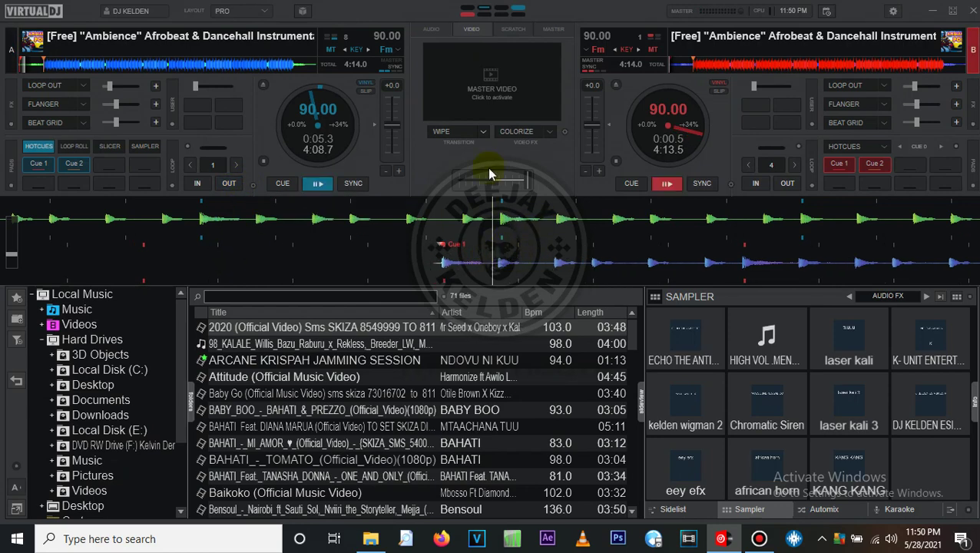
click(439, 31)
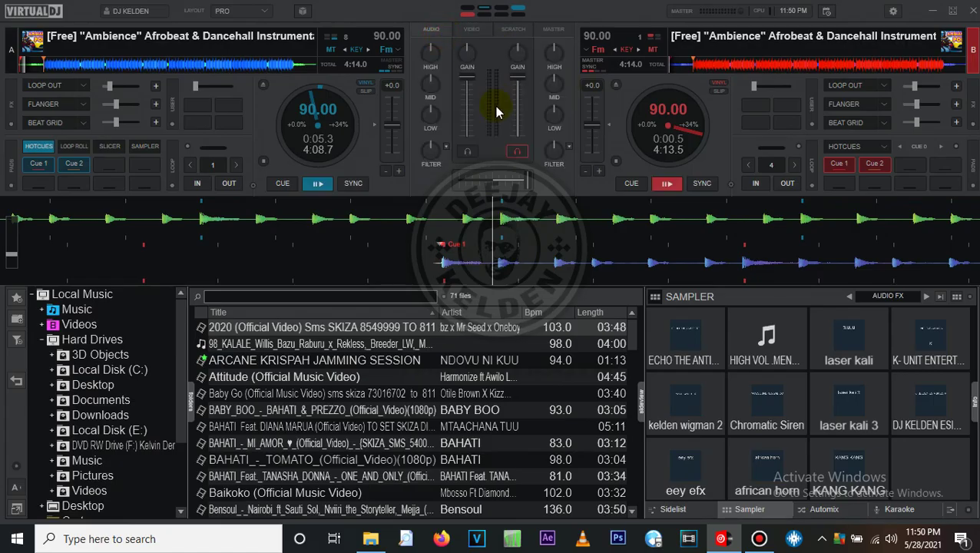
drag(526, 91, 526, 133)
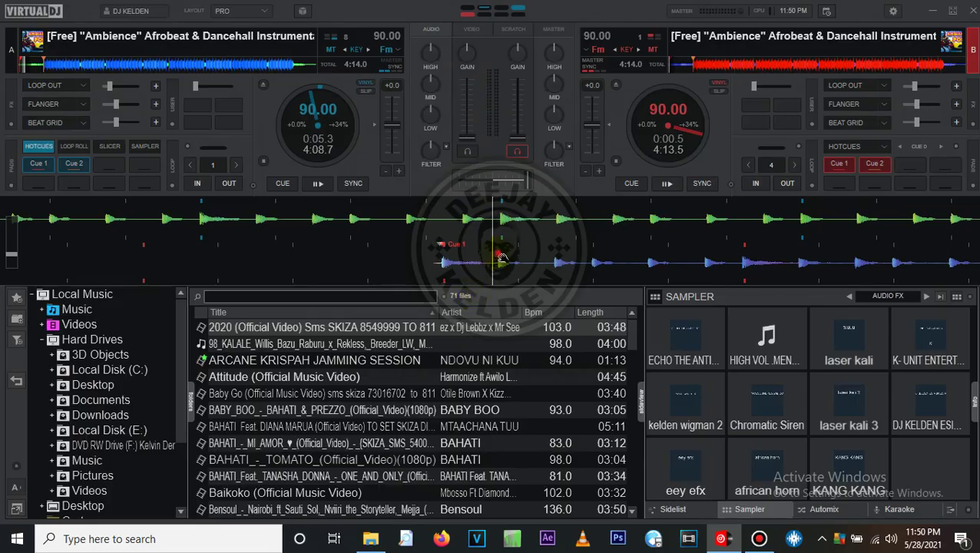
Move deck B back to its Cue 1 point and trigger the Cue 1 pad on deck A
drag(508, 264, 552, 264)
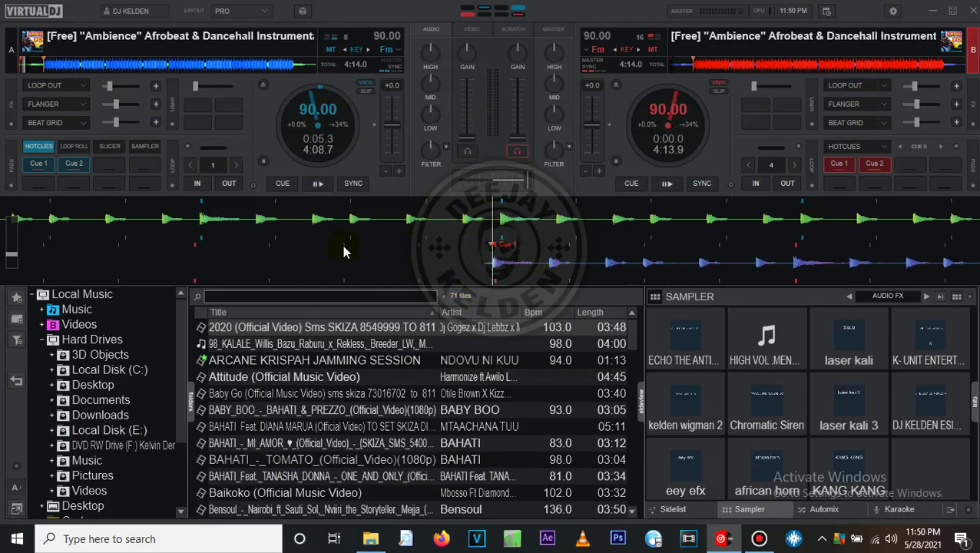
click(39, 165)
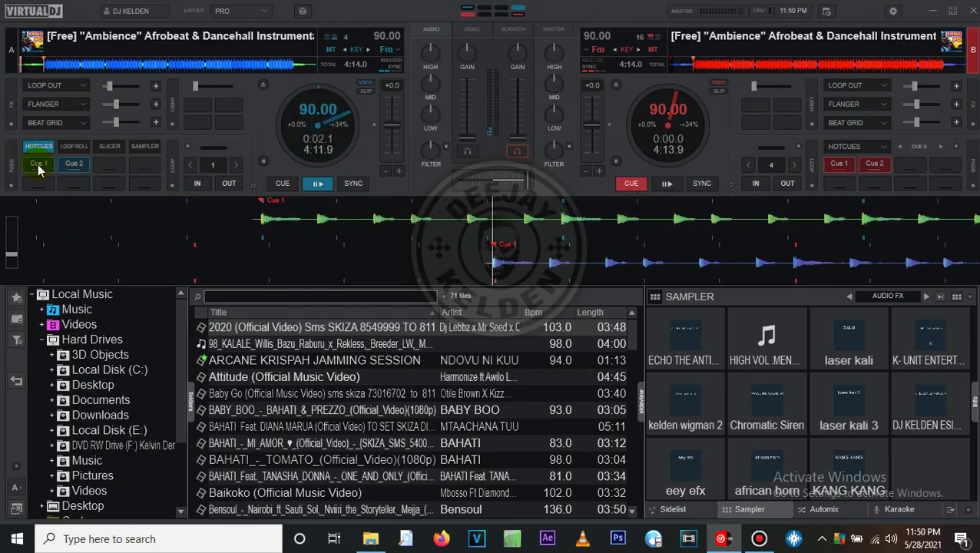
click(38, 167)
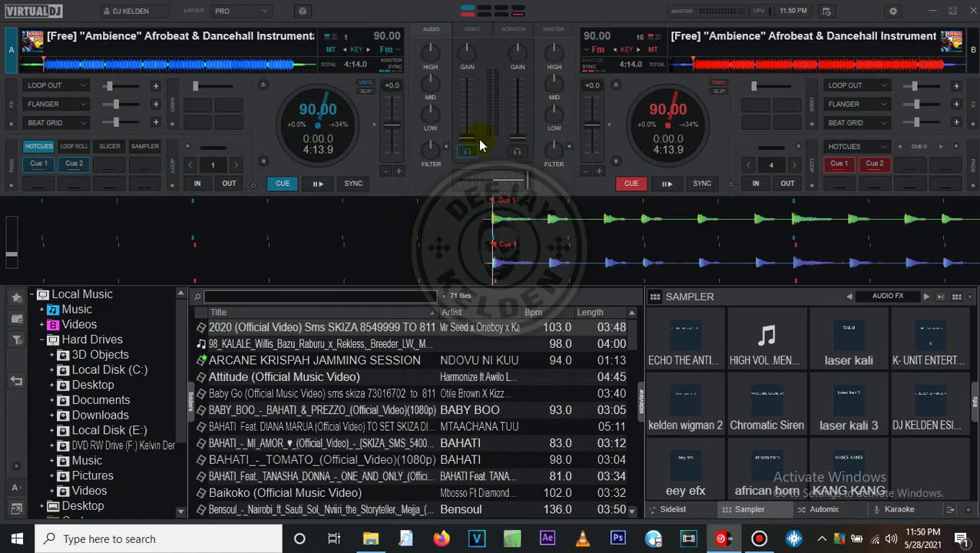
Raise both decks' volume faders to full and start playback on deck B
drag(469, 136, 492, 65)
drag(525, 124, 525, 48)
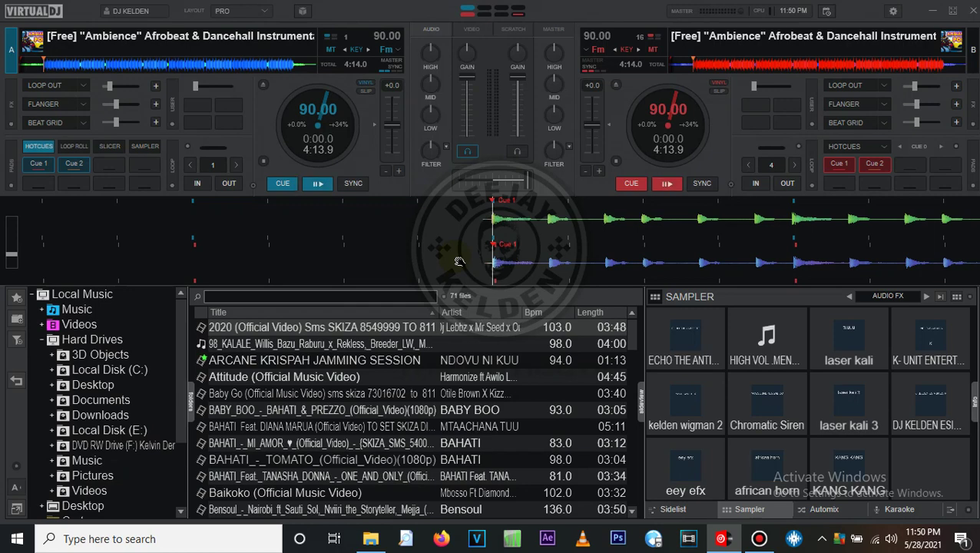
click(672, 187)
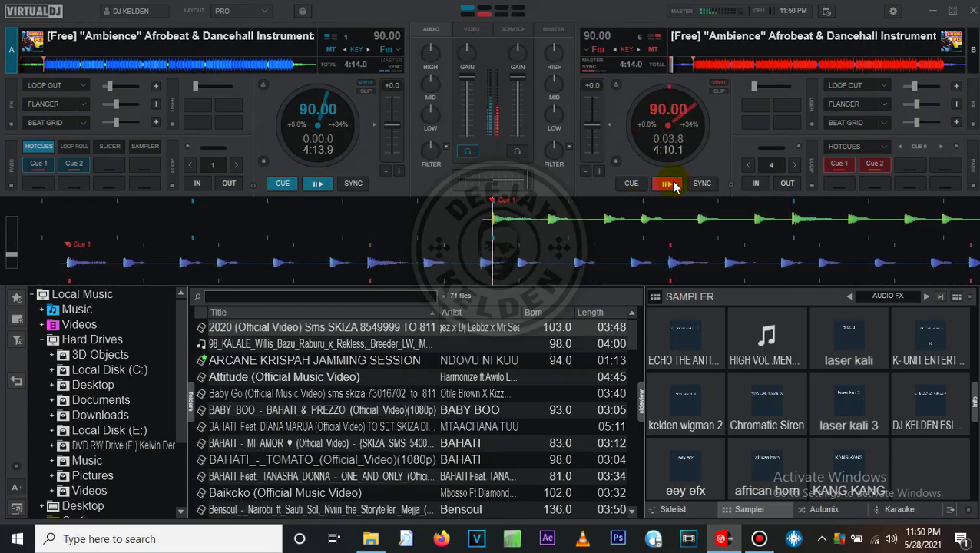
Centre the crossfader and lower deck B's volume fader fully to try the Loop Out effect on deck A
click(494, 183)
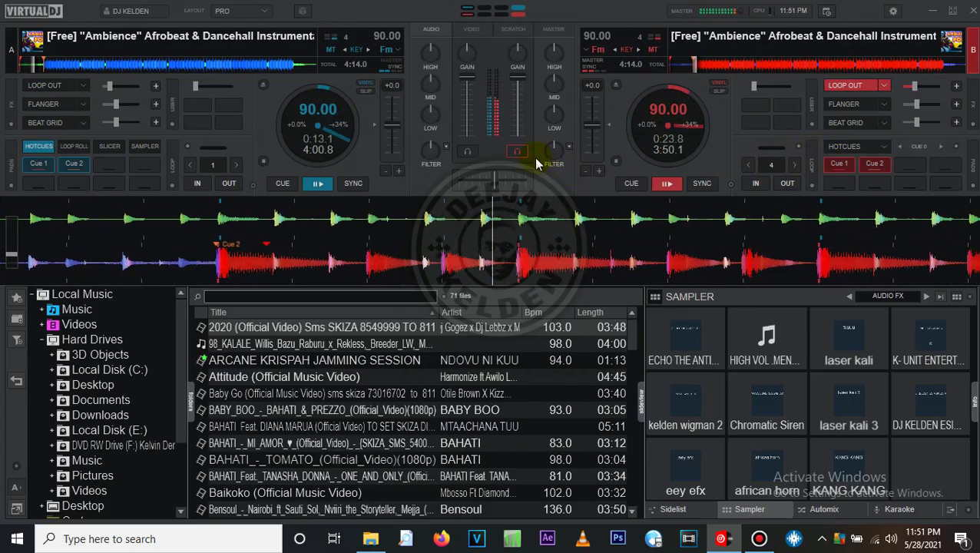
drag(517, 106, 519, 192)
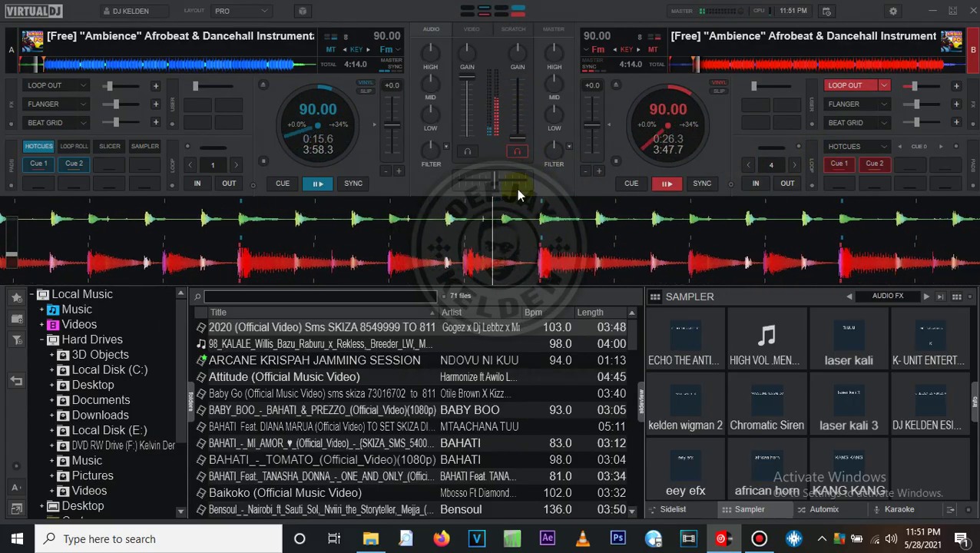
click(46, 85)
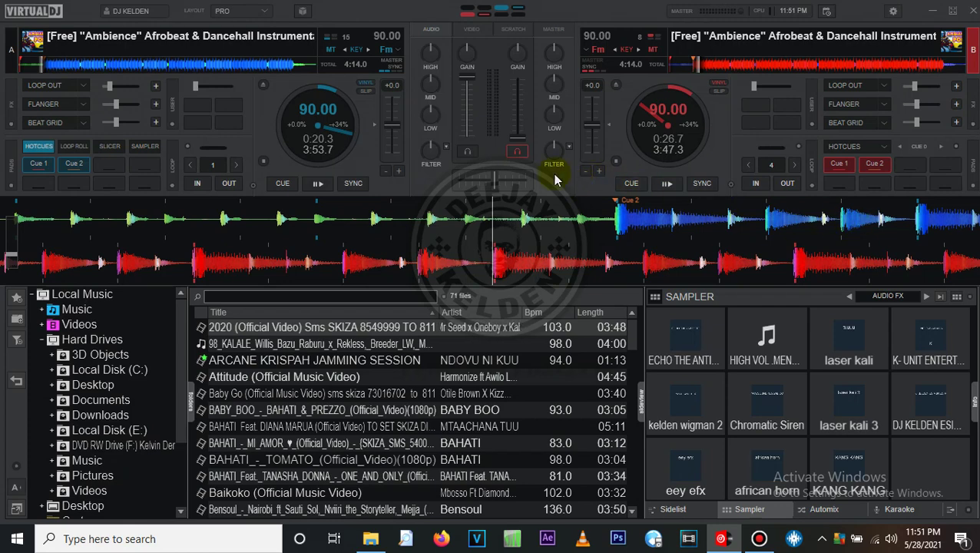
Move the crossfader fully to deck A's side and raise deck B's volume fader to full
drag(496, 179, 461, 181)
drag(509, 140, 510, 44)
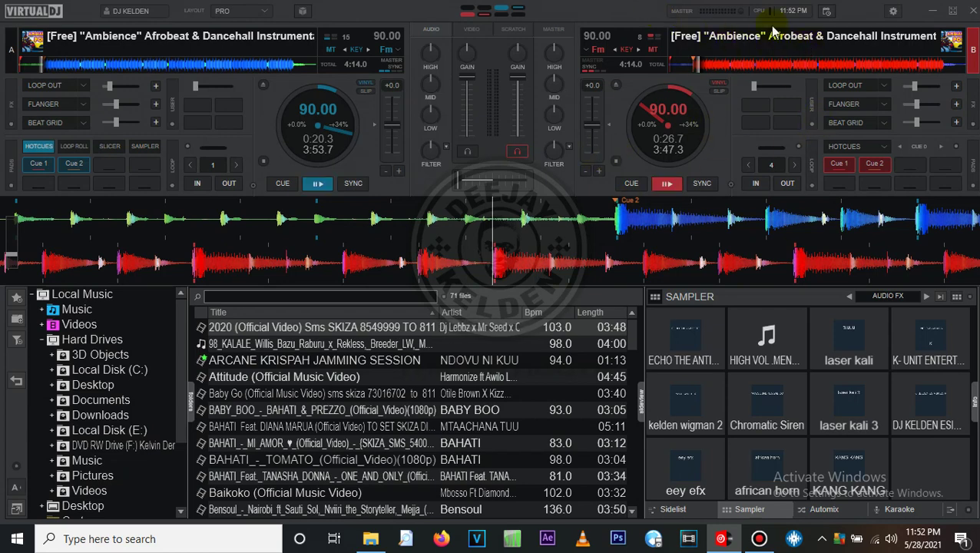
In the keyboard controller mapping, assign the action "scratch +120ms" to the H key and save the mapping
click(895, 15)
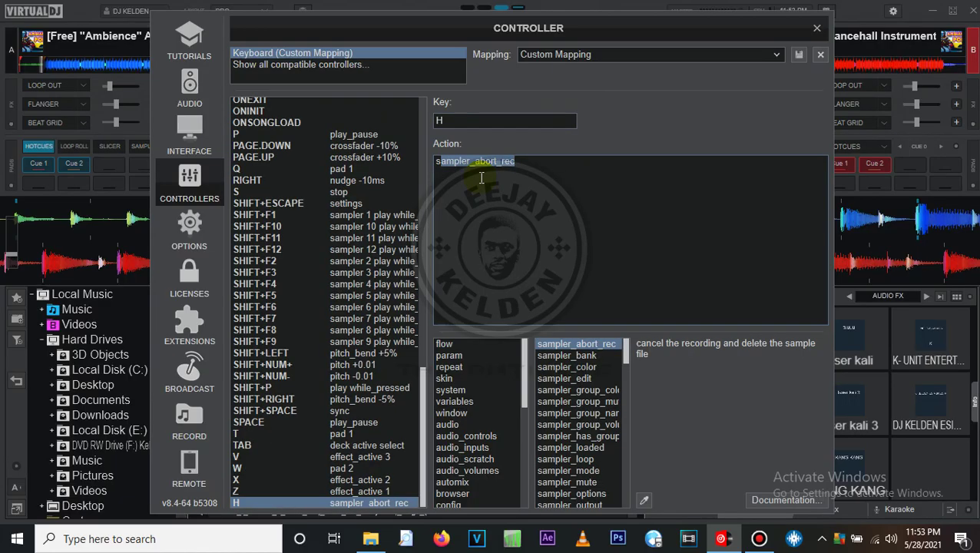
text(cra)
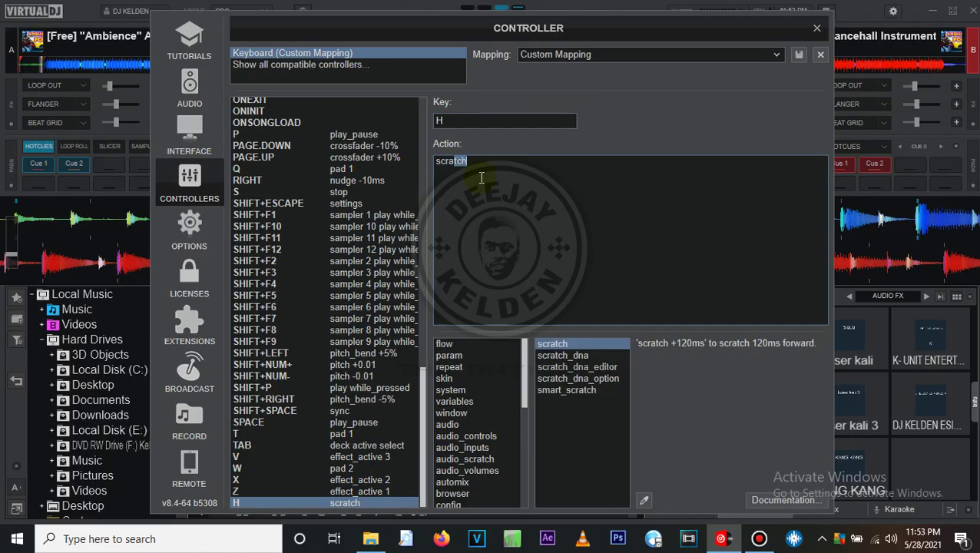
text(tc)
text(129)
key(BackSpace)
text(0ms)
click(798, 59)
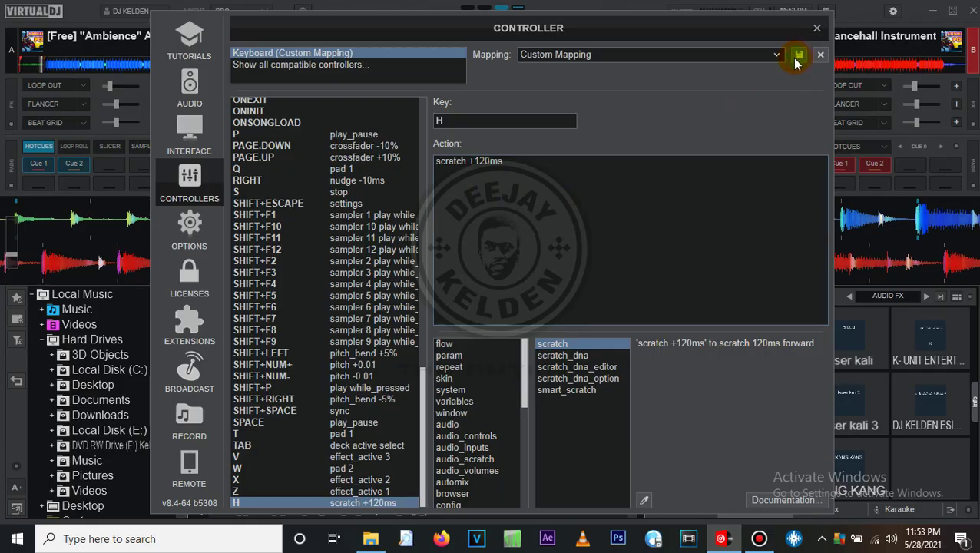
Assign the action "scratch -120ms" to the K key, save the custom mapping and close the settings
click(500, 120)
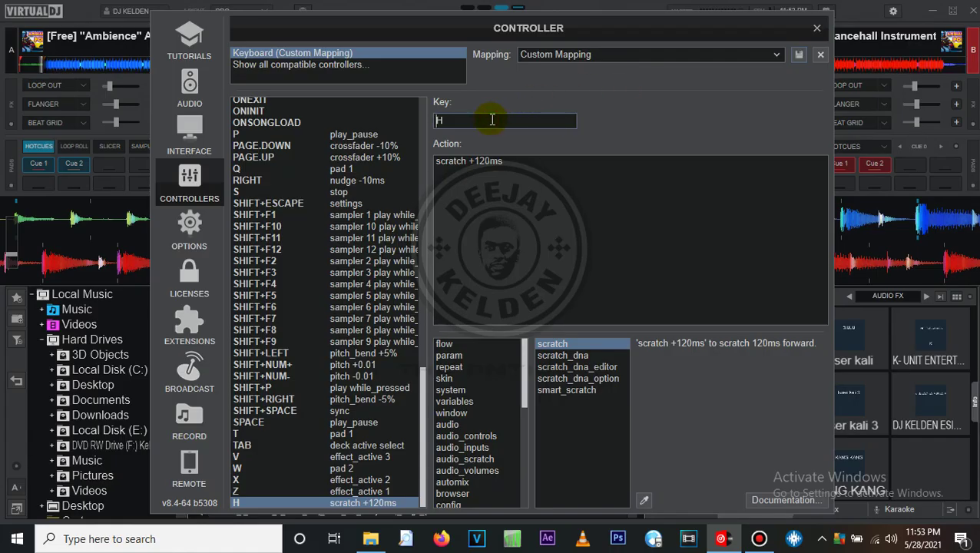
key(k)
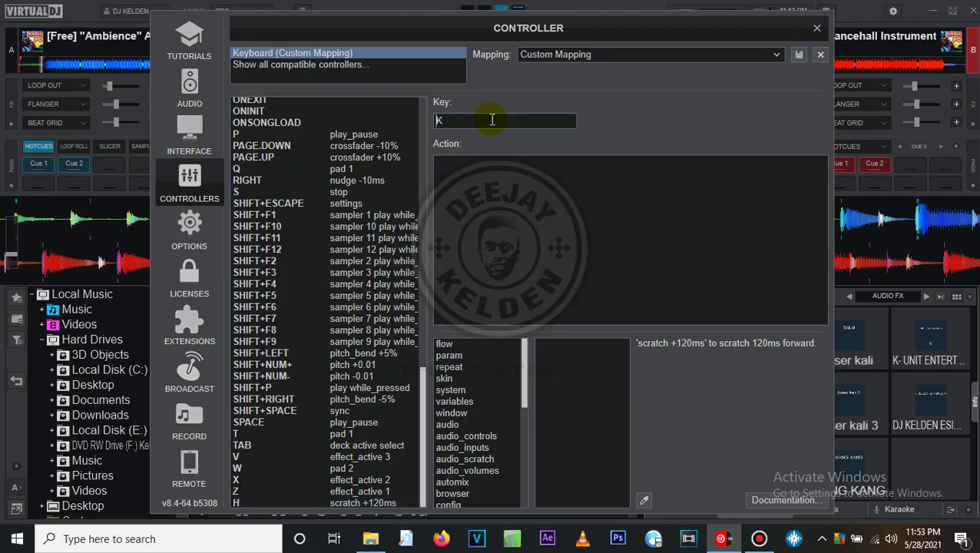
click(467, 170)
text(sc)
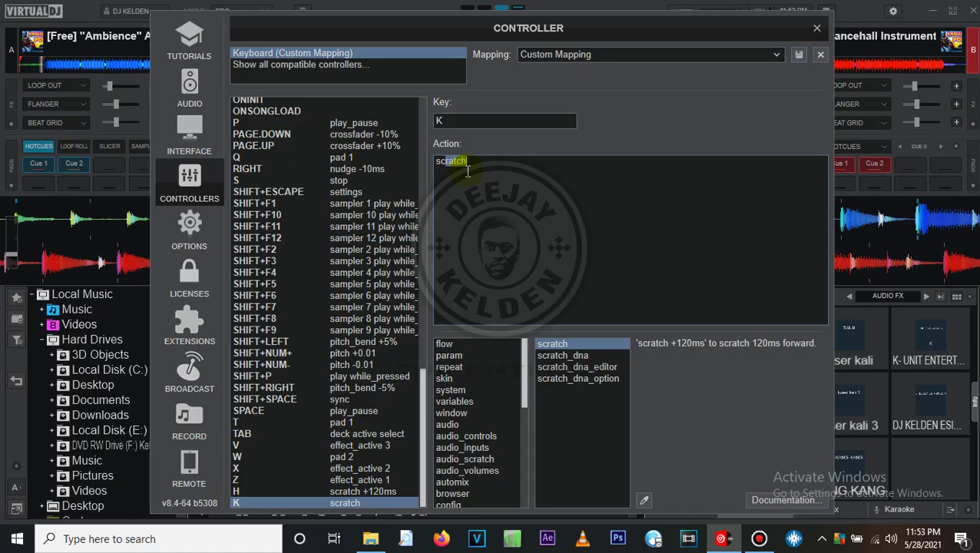
text(ratc)
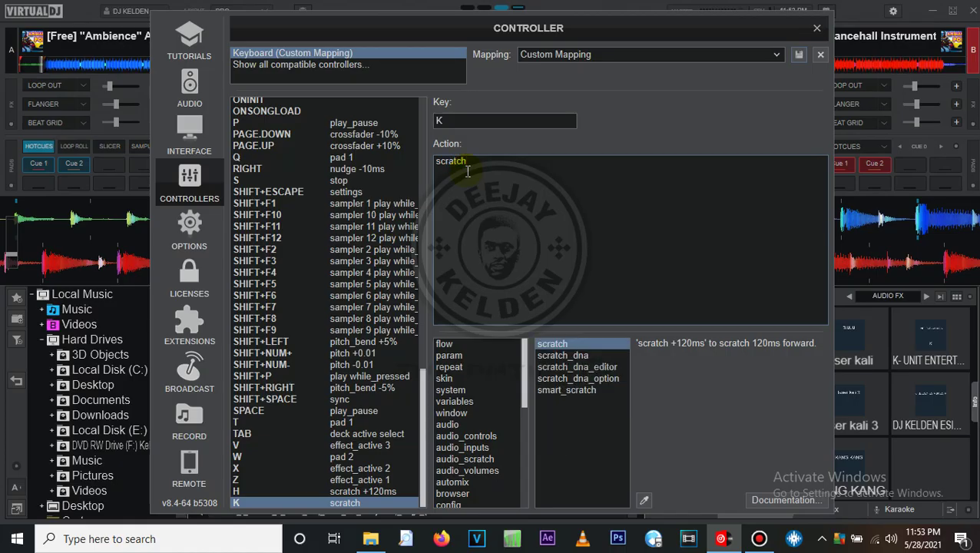
text(h)
text(-120ms)
click(798, 56)
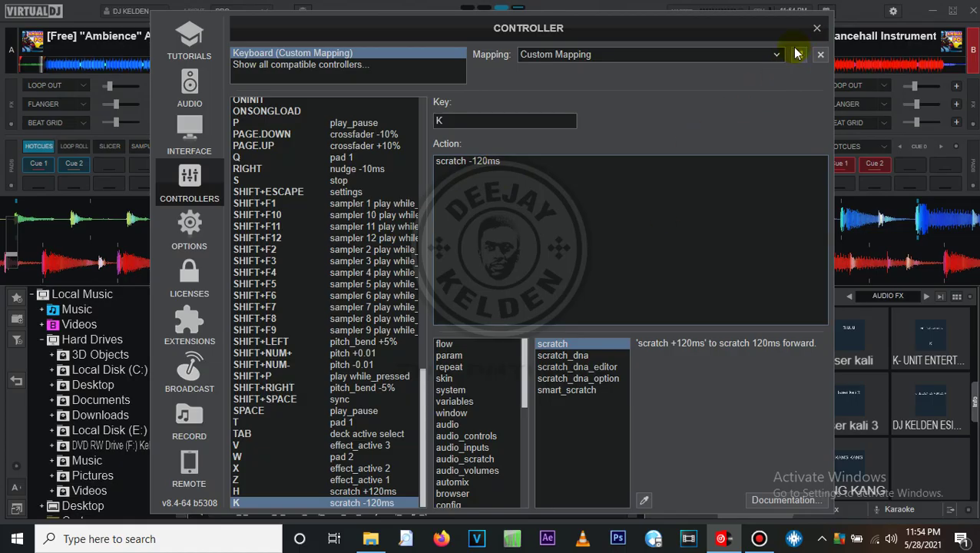
click(816, 31)
click(799, 55)
click(817, 27)
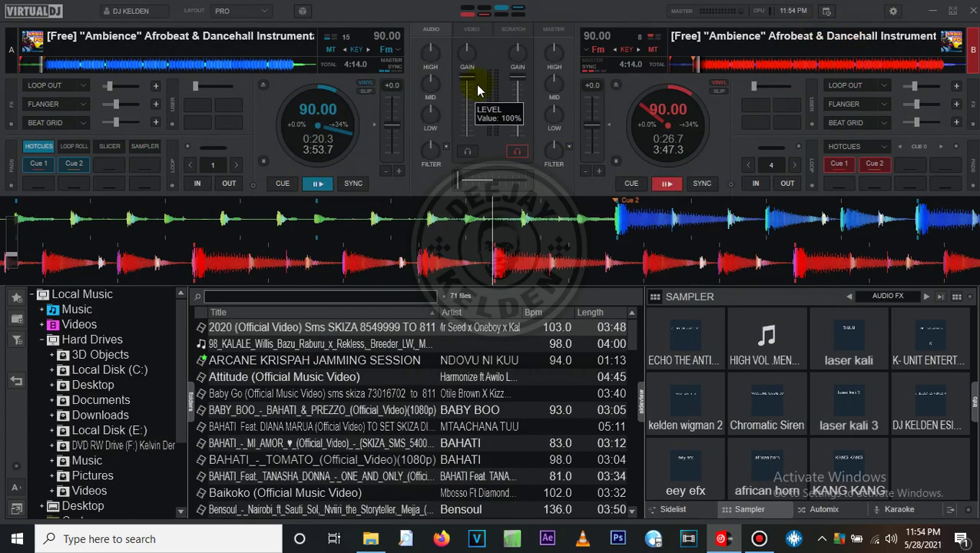
Return deck A to its Cue 1 point with its volume fader lowered, and raise the fader back to full
drag(467, 82, 472, 204)
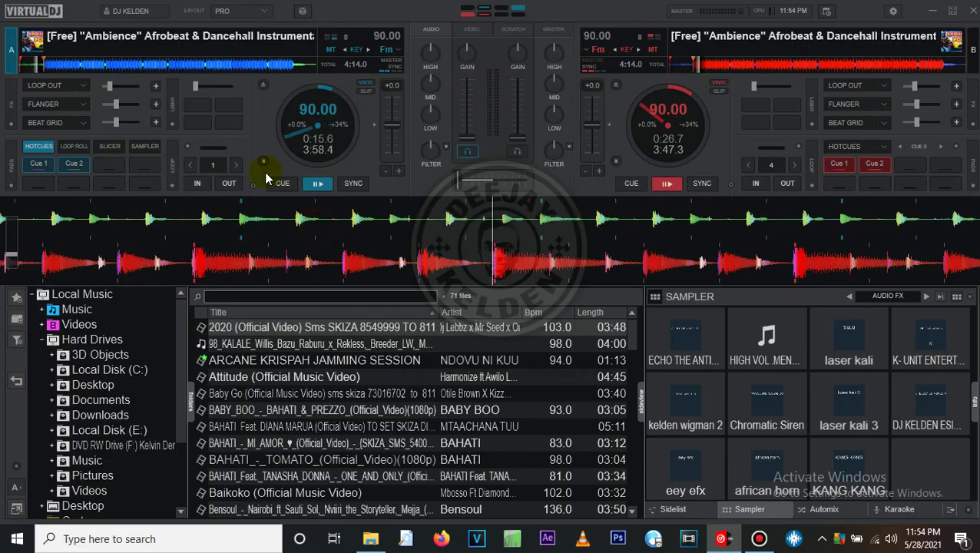
click(38, 164)
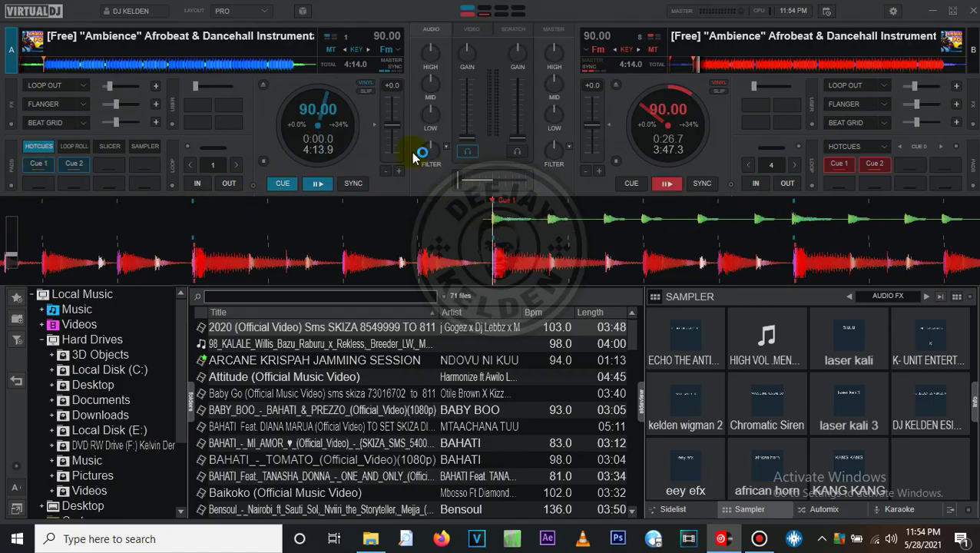
click(469, 138)
drag(470, 140, 466, 49)
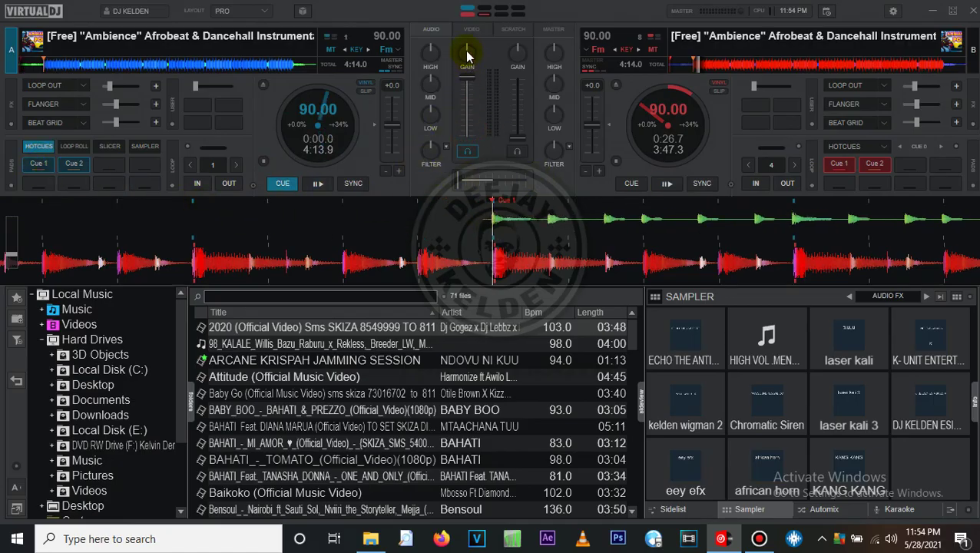
Test the scratch shortcuts on deck A by repeatedly starting and stopping playback around its Cue 1 point
click(192, 212)
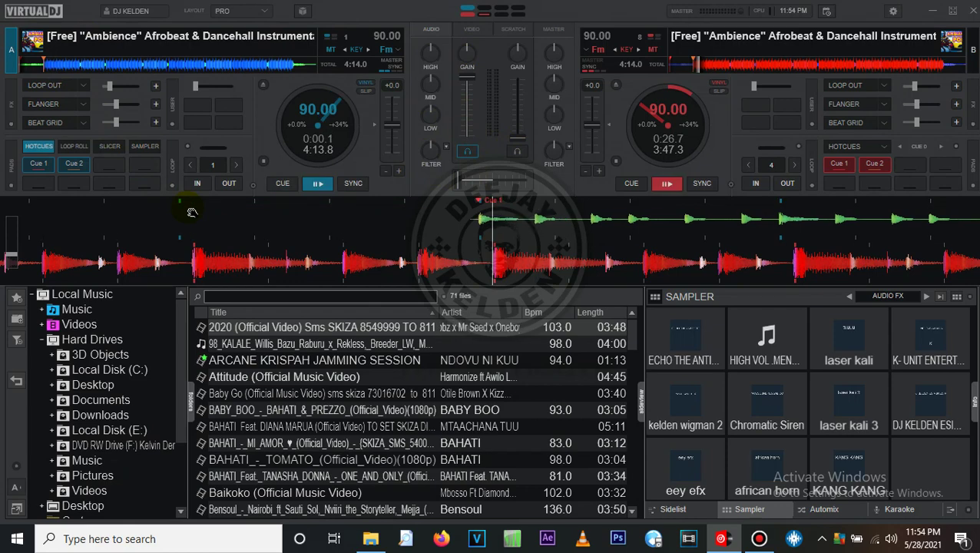
click(192, 212)
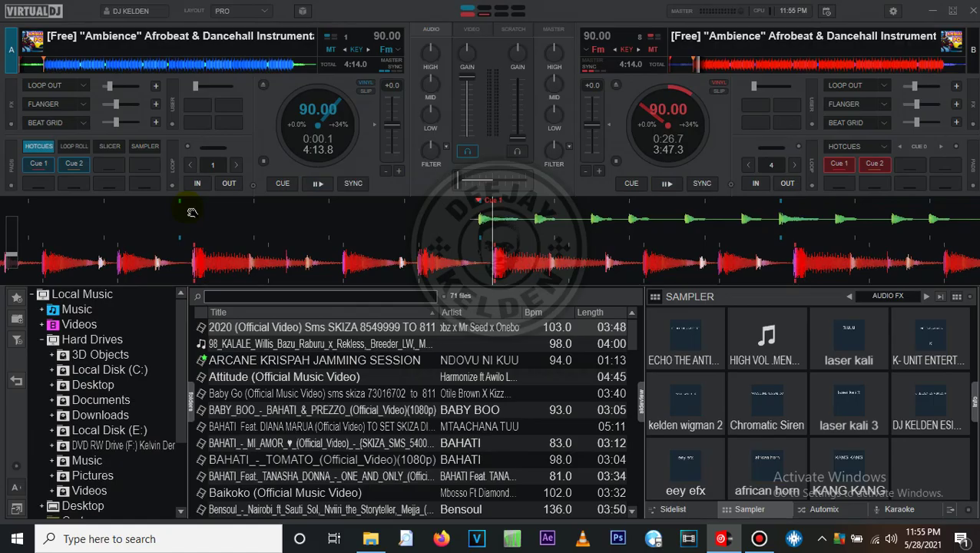
key(Home)
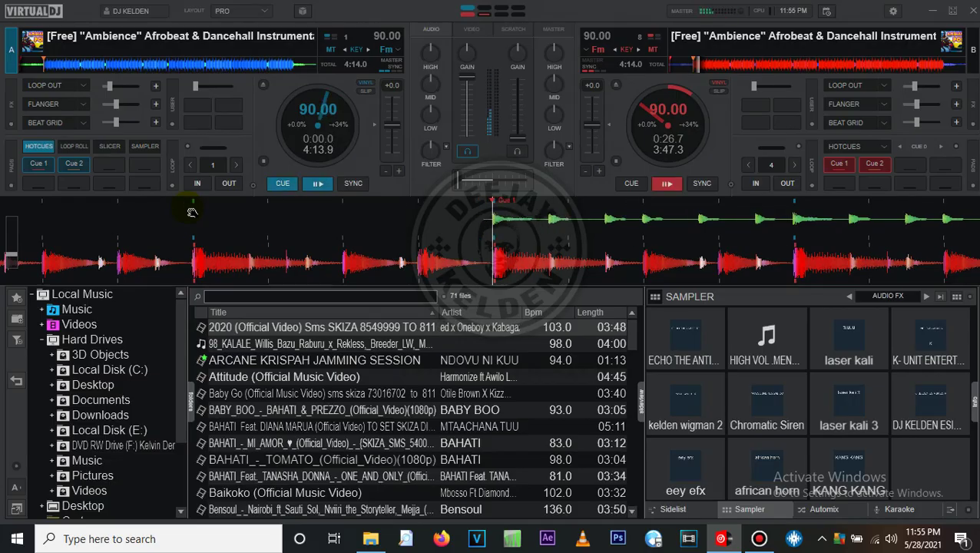
key(space)
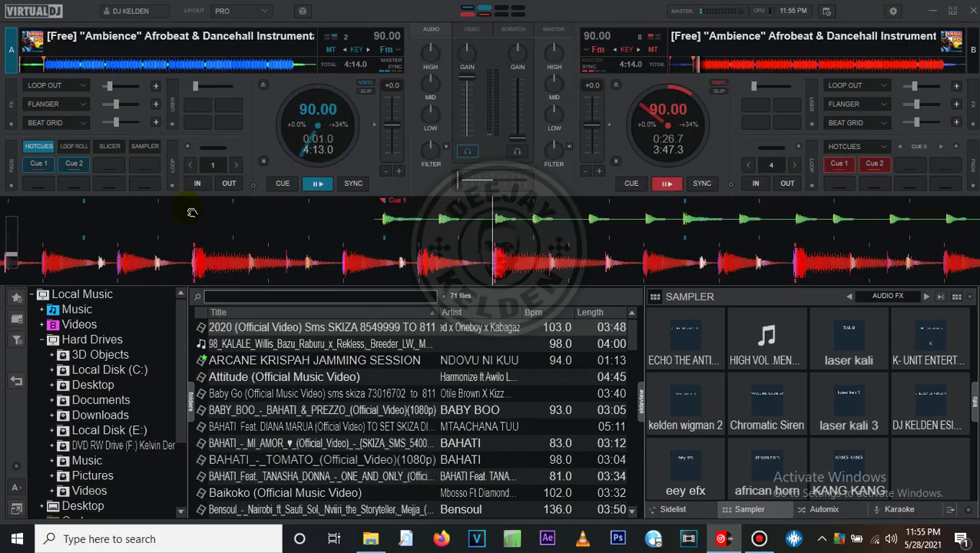
key(space)
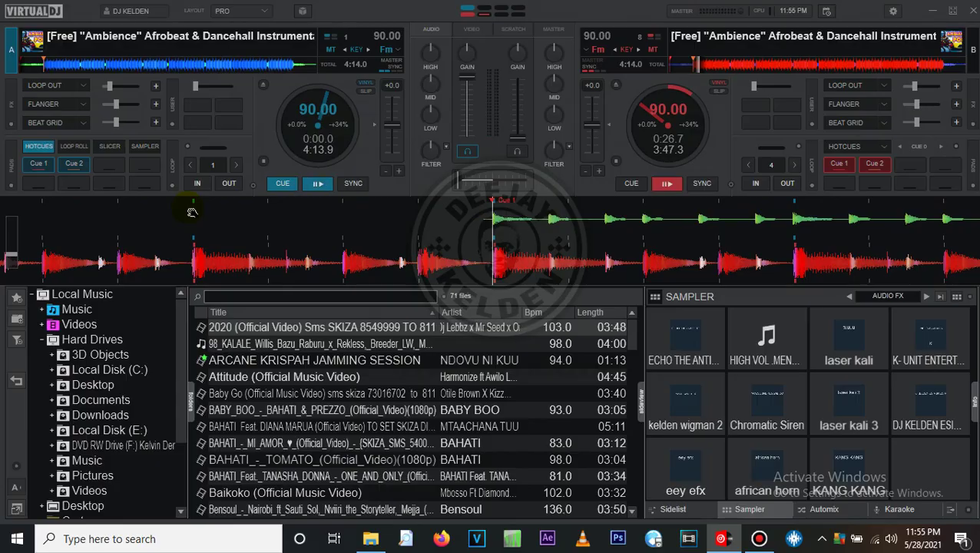
key(space)
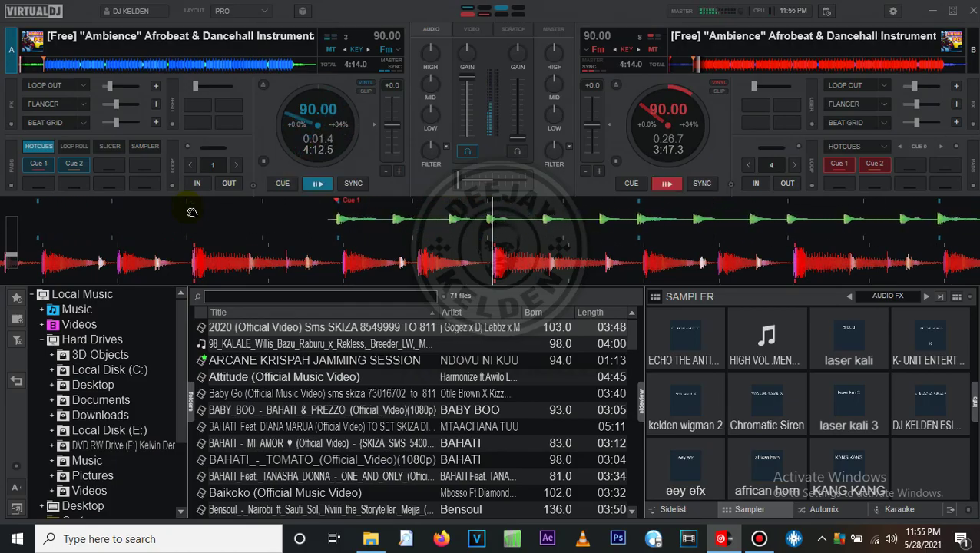
key(space)
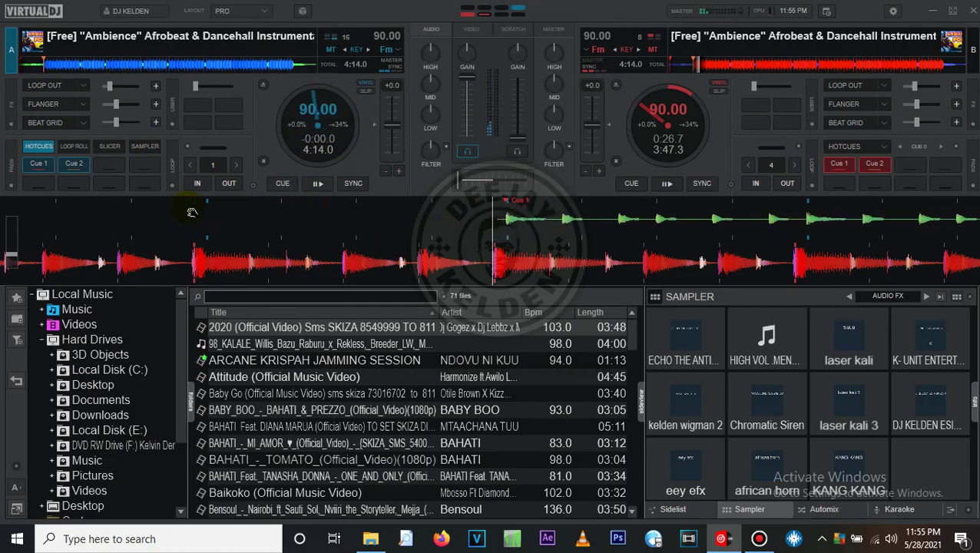
key(space)
key(space)
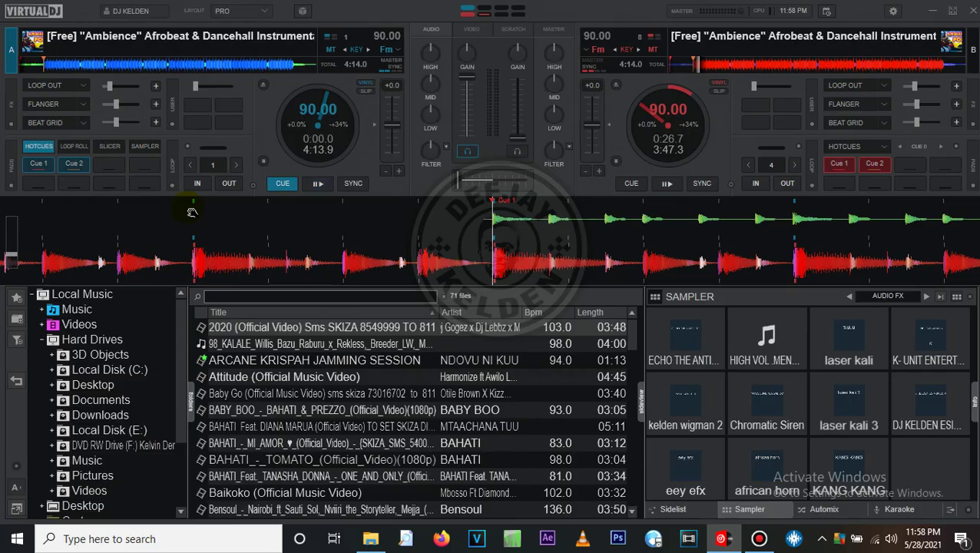
key(space)
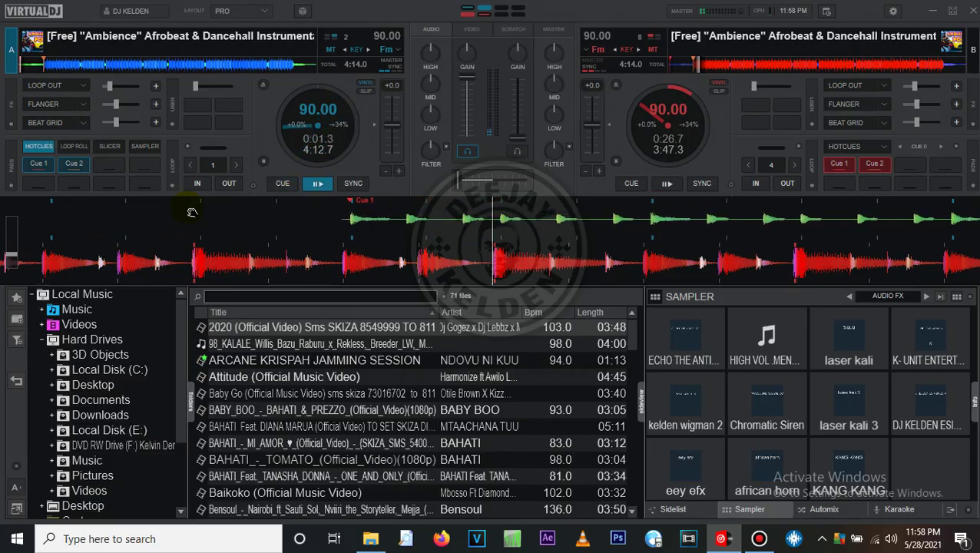